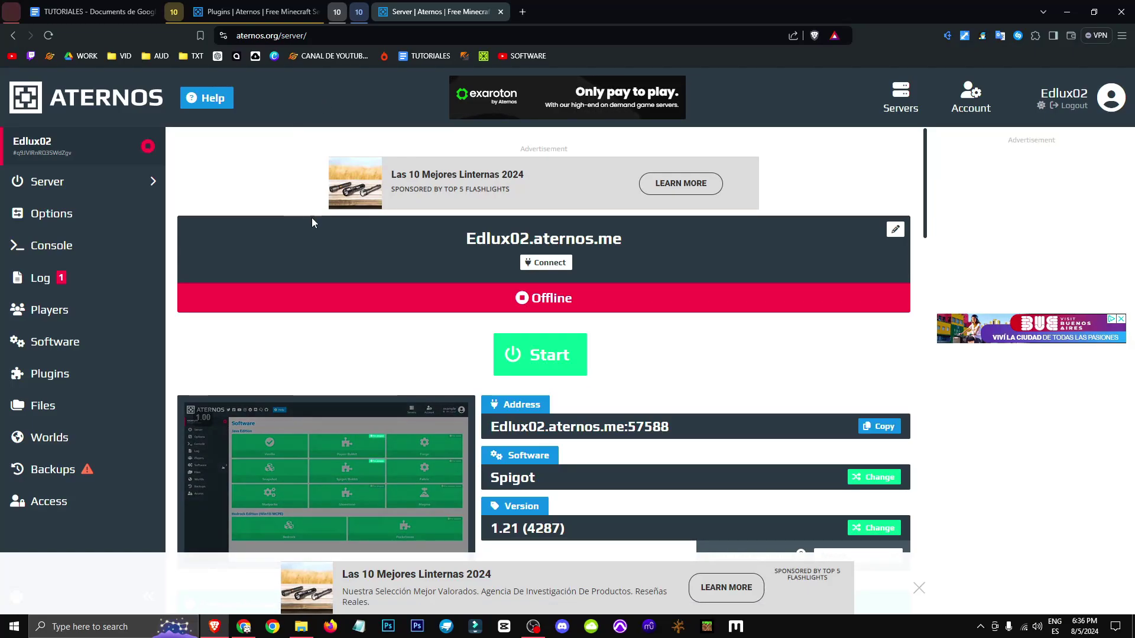
- Set the server software to Spigot version 1.21
{"action": "left_click", "coordinate": [874, 477]}
{"action": "left_click", "coordinate": [323, 433]}
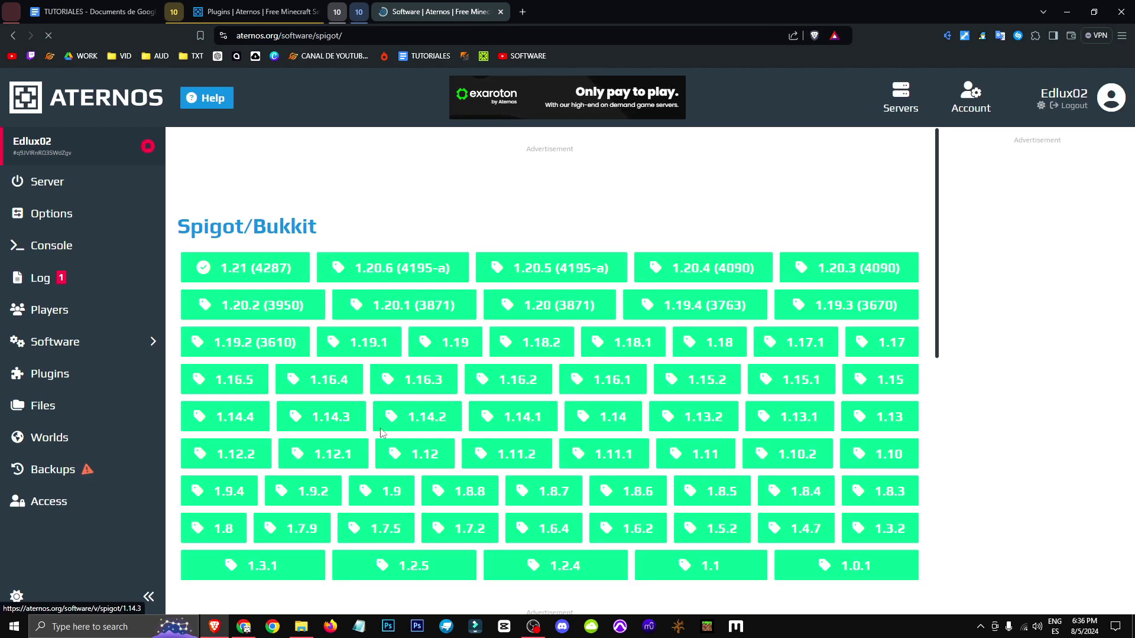
{"action": "left_click", "coordinate": [216, 272]}
- Search the plugins for MobCatcher, open its page, and view its CurseForge page
{"action": "left_click", "coordinate": [114, 369]}
{"action": "left_click", "coordinate": [816, 231]}
{"action": "left_click", "coordinate": [825, 253]}
{"action": "left_click", "coordinate": [888, 232]}
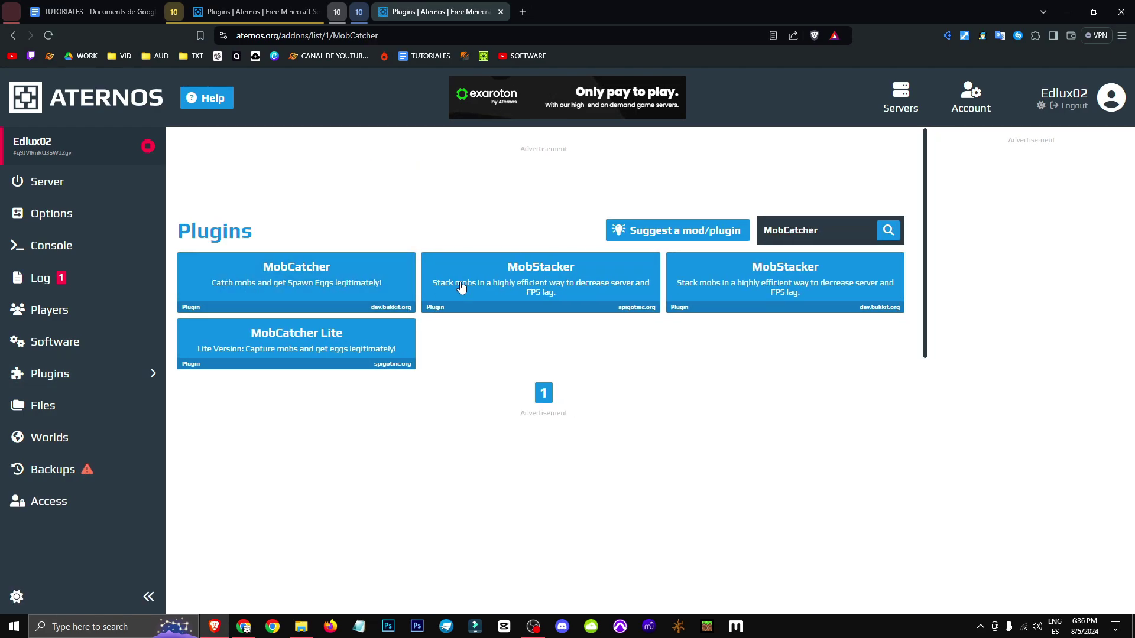
{"action": "left_click", "coordinate": [288, 285]}
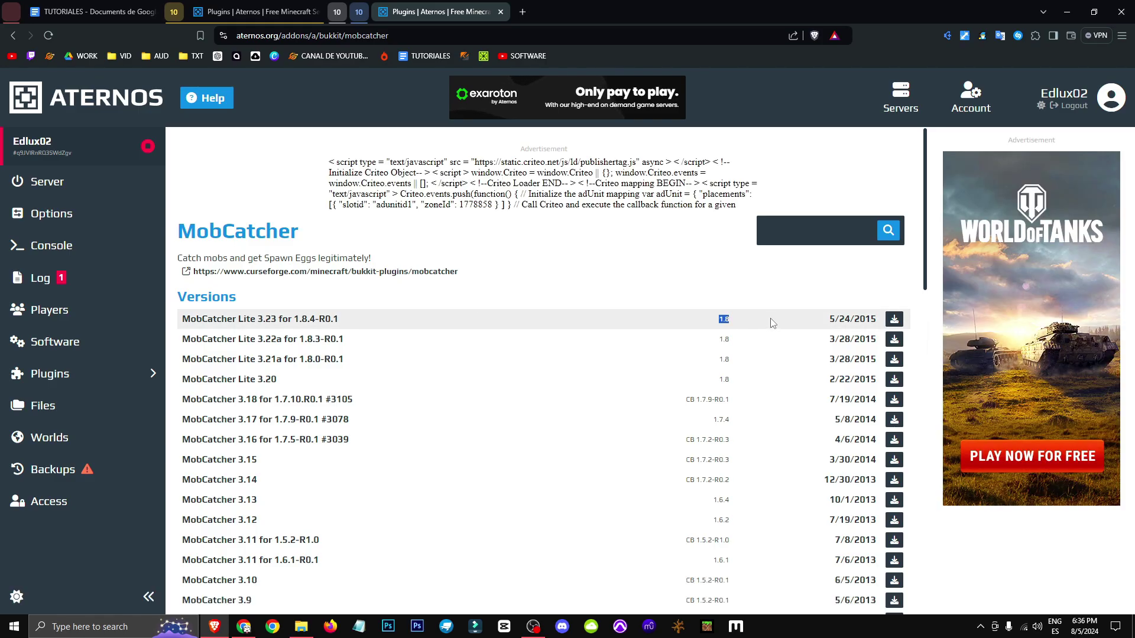
{"action": "scroll", "coordinate": [703, 338], "scroll_direction": "down", "scroll_amount": 1}
{"action": "scroll", "coordinate": [704, 387], "scroll_direction": "up", "scroll_amount": 1}
{"action": "middle_click", "coordinate": [325, 271]}
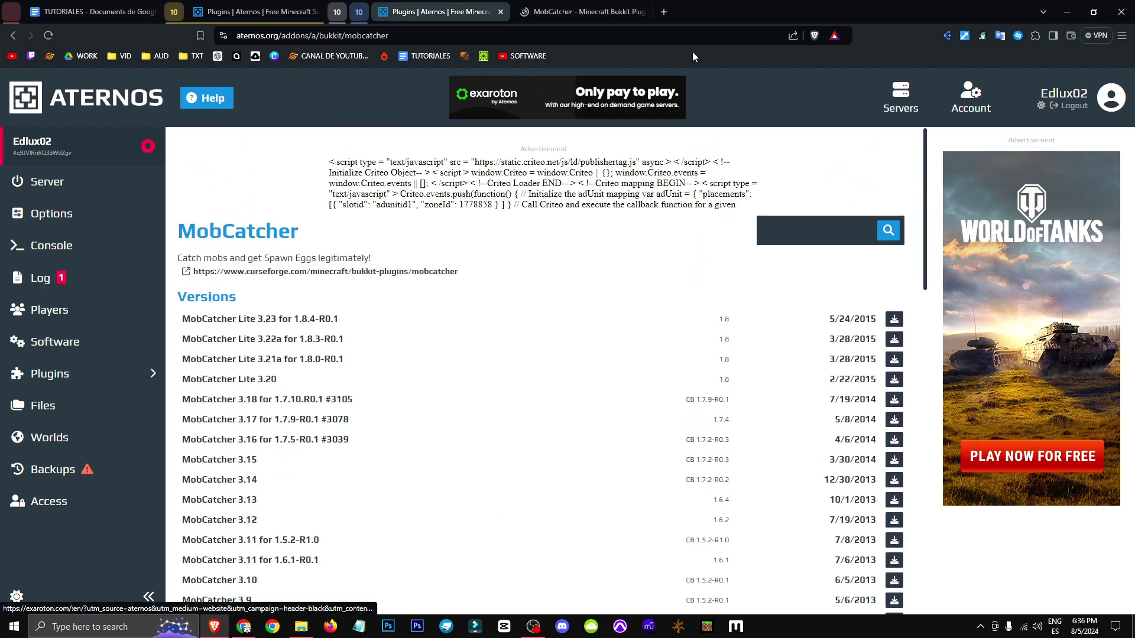
{"action": "left_click", "coordinate": [599, 13]}
{"action": "scroll", "coordinate": [635, 278], "scroll_direction": "down", "scroll_amount": 5}
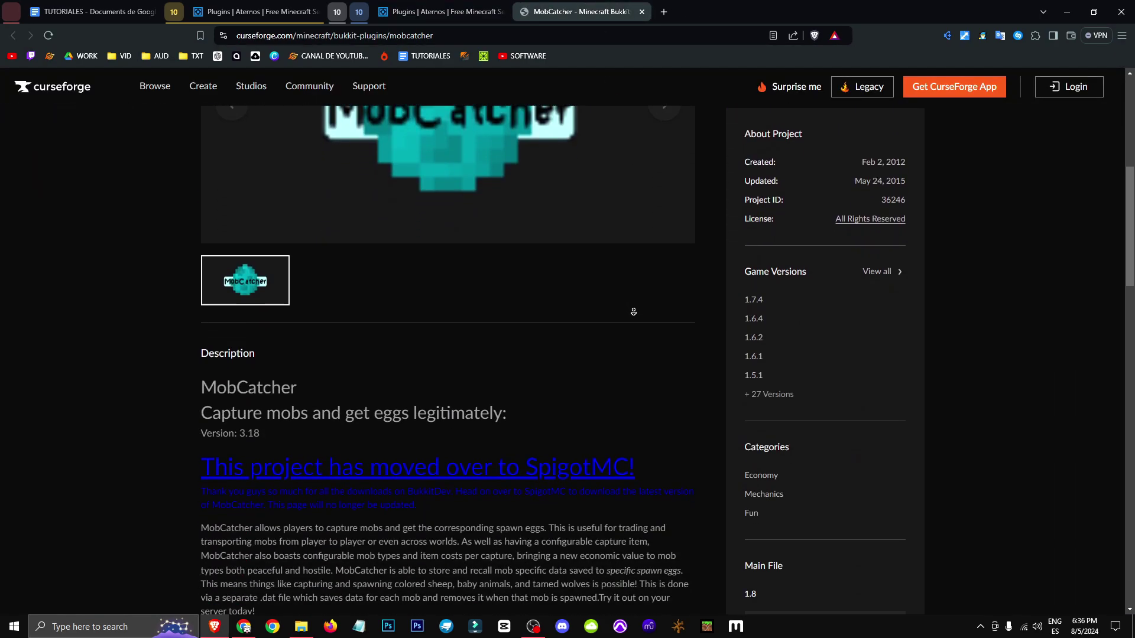
{"action": "scroll", "coordinate": [634, 207], "scroll_direction": "up", "scroll_amount": 4}
- Back on the Aternos plugin page, install MobCatcher Lite 3.23 from the version list
{"action": "key", "text": "ctrl+shift+Tab"}
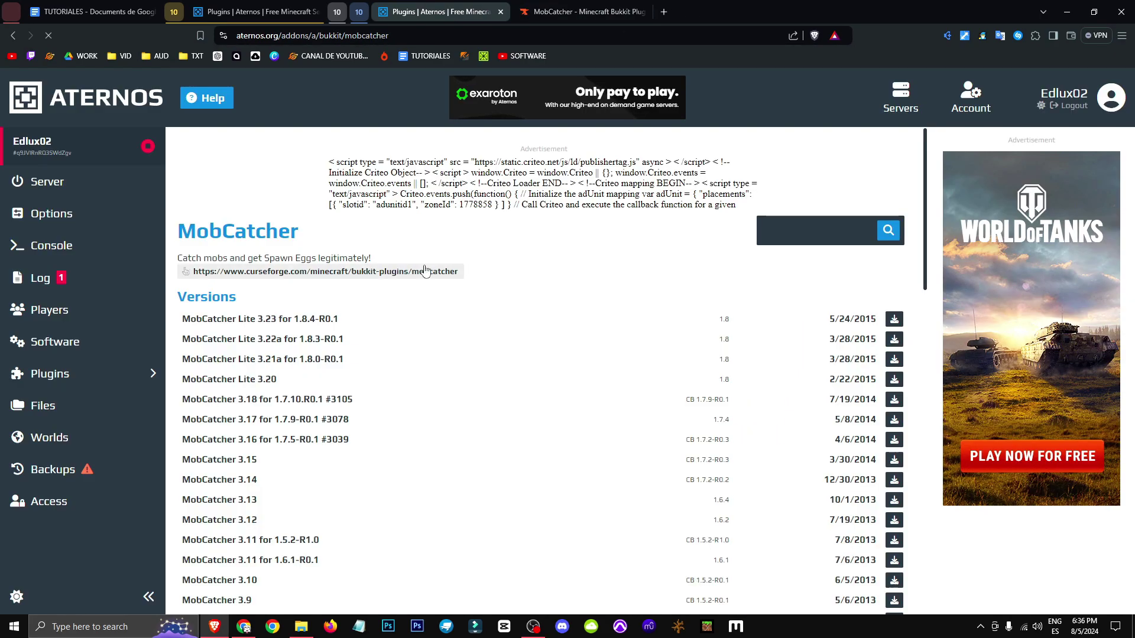
{"action": "left_click", "coordinate": [894, 319]}
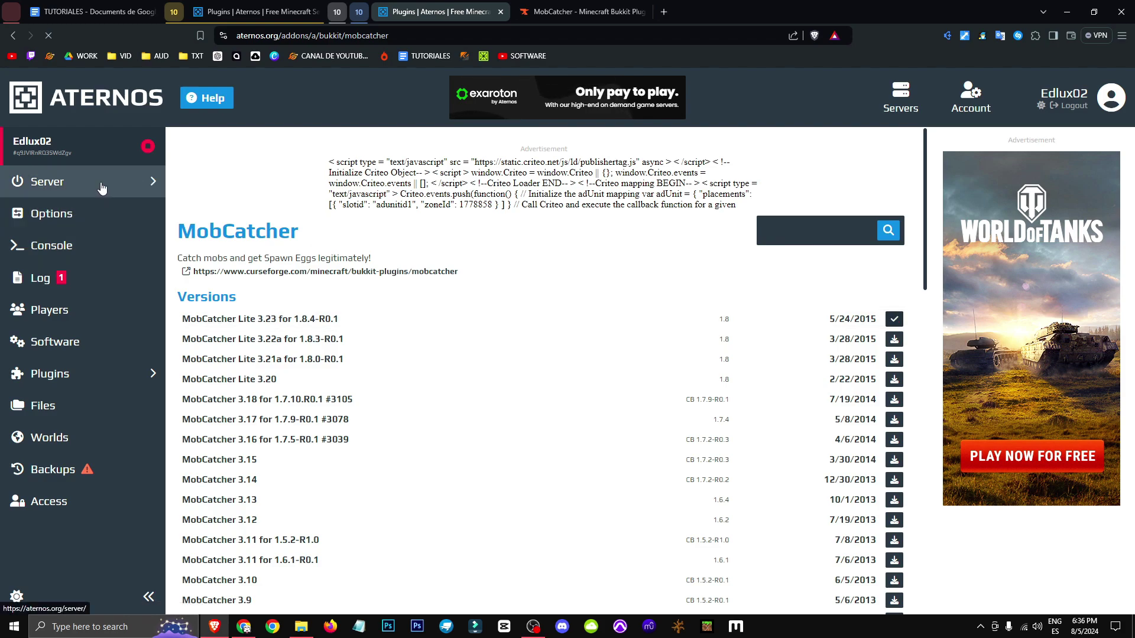